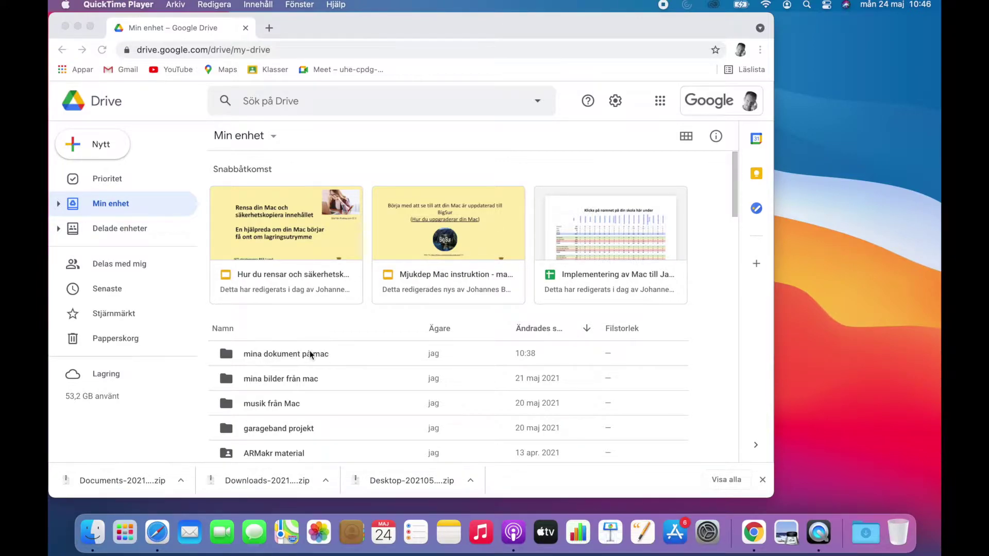
Download the Documents, Downloads and Desktop folders from the Drive folder "mina dokument på mac"
double_click(291, 354)
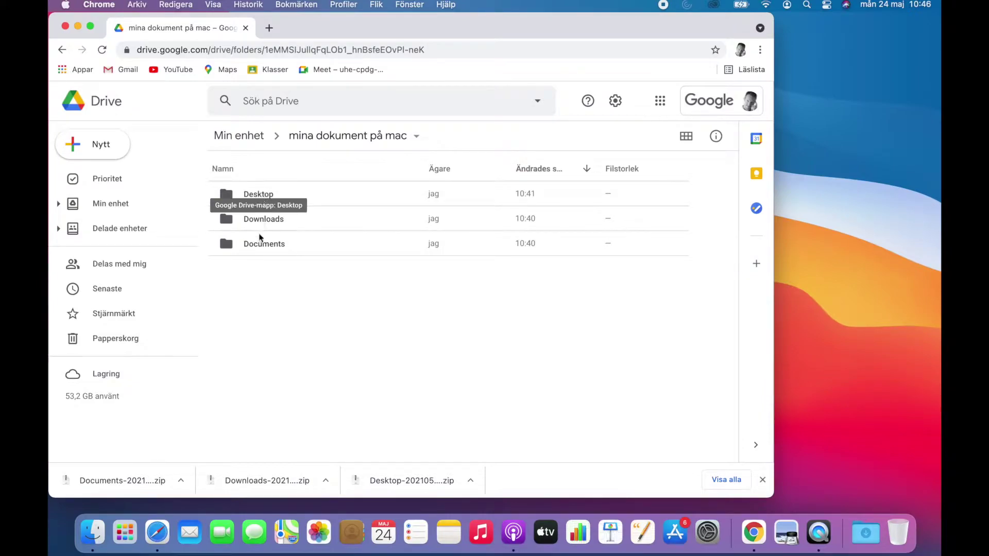
right_click(260, 246)
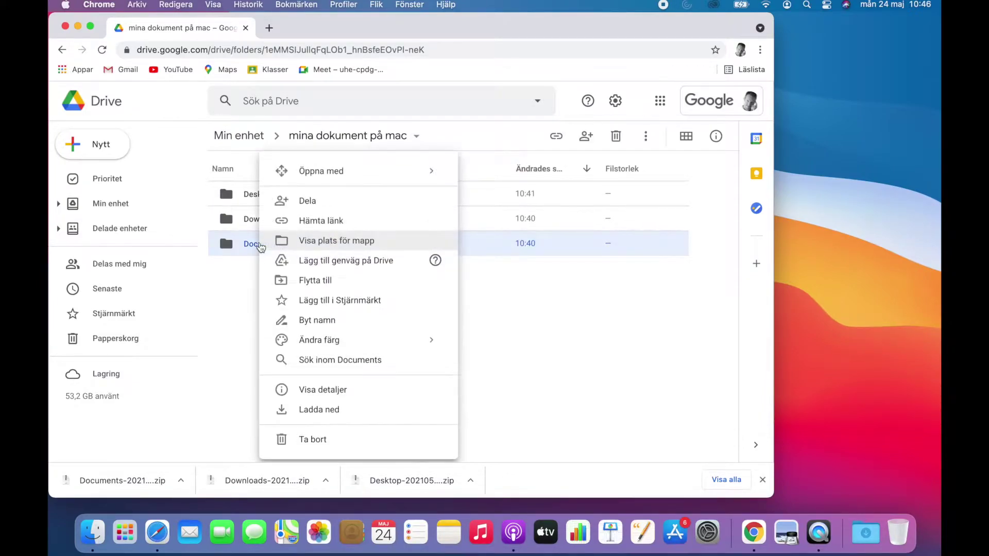
click(312, 412)
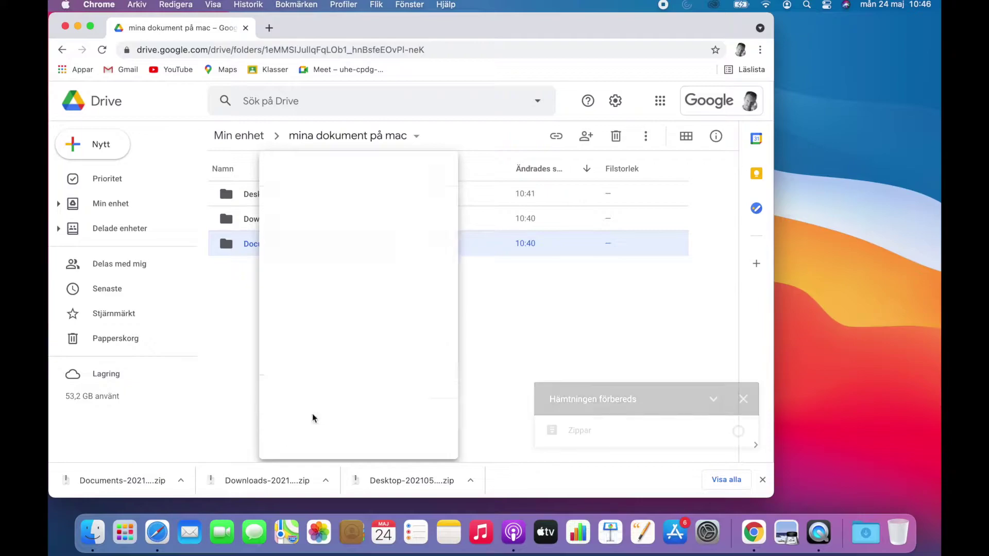
right_click(264, 219)
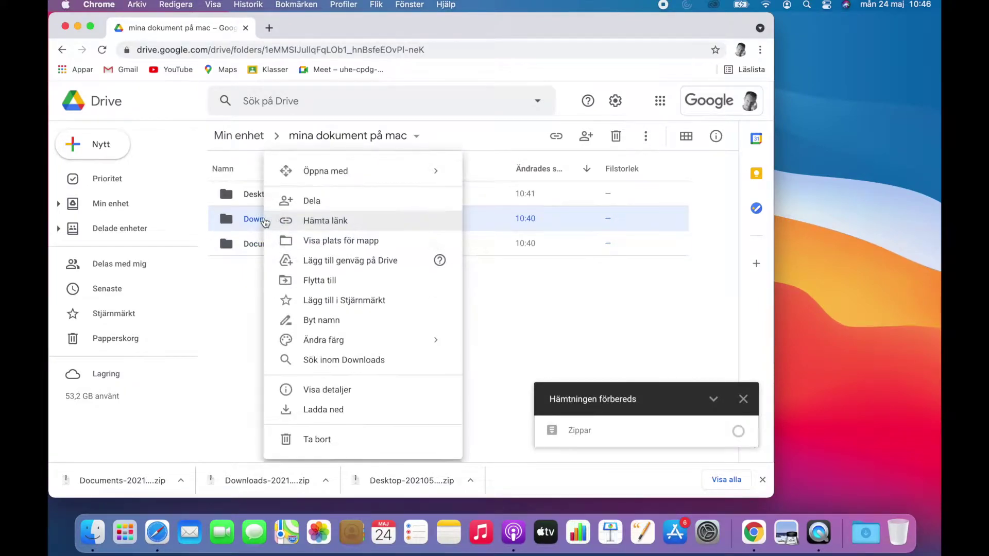
click(324, 411)
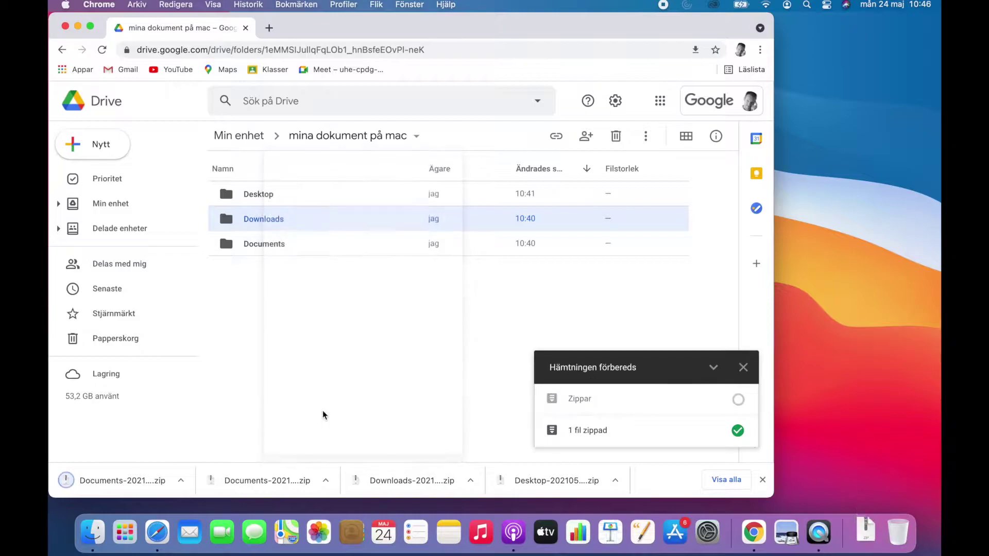
right_click(265, 194)
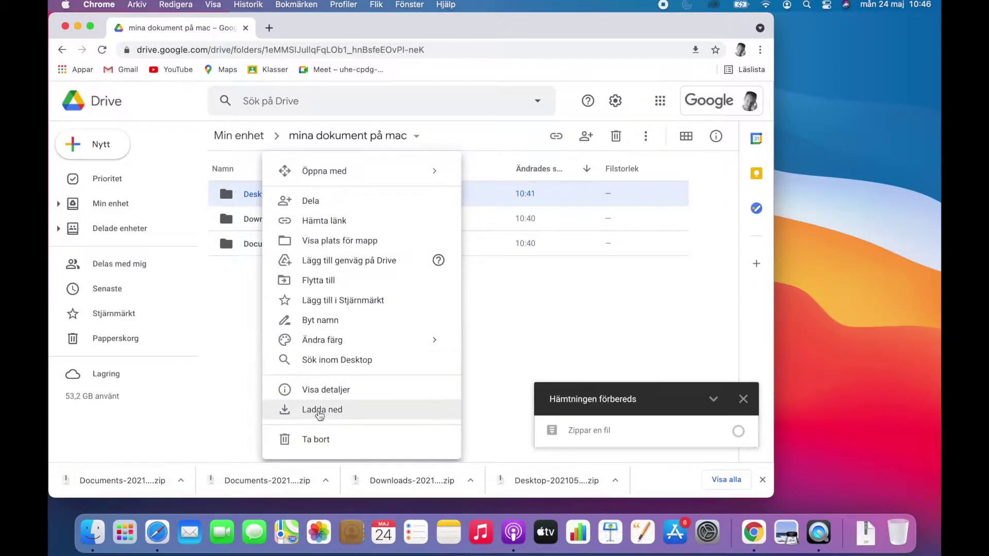
click(319, 411)
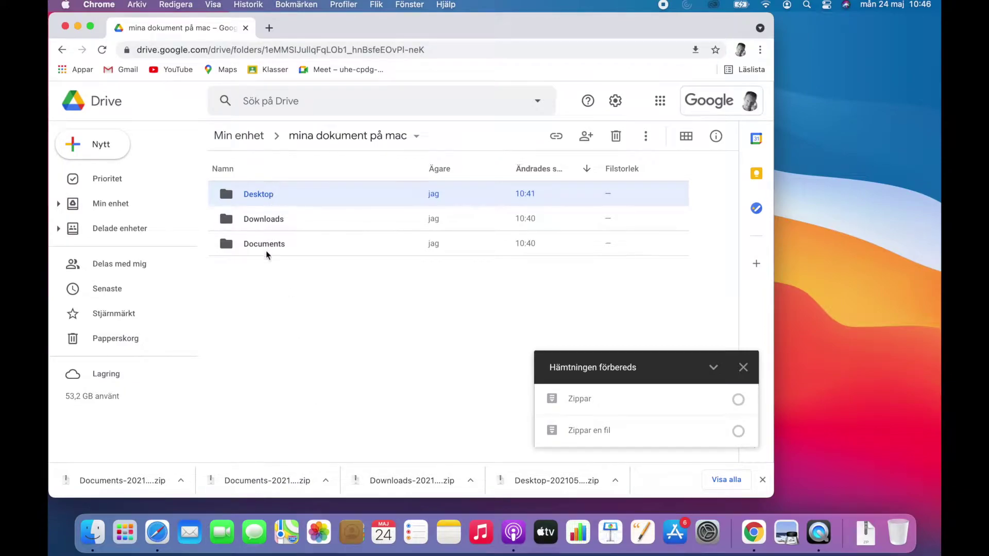
click(762, 480)
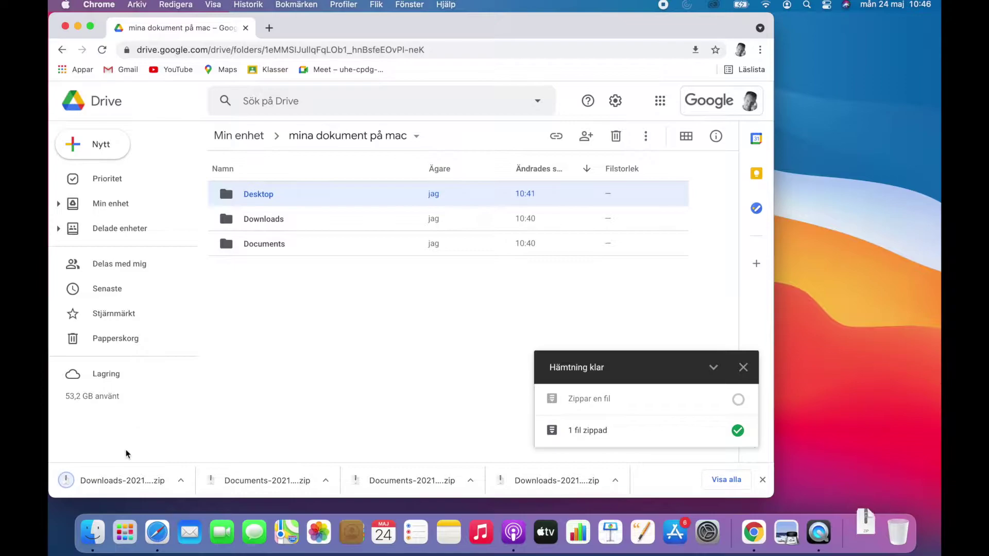
Switch to Finder, open the Hämtade filer folder and move its window clear of the Drive folder list
click(95, 535)
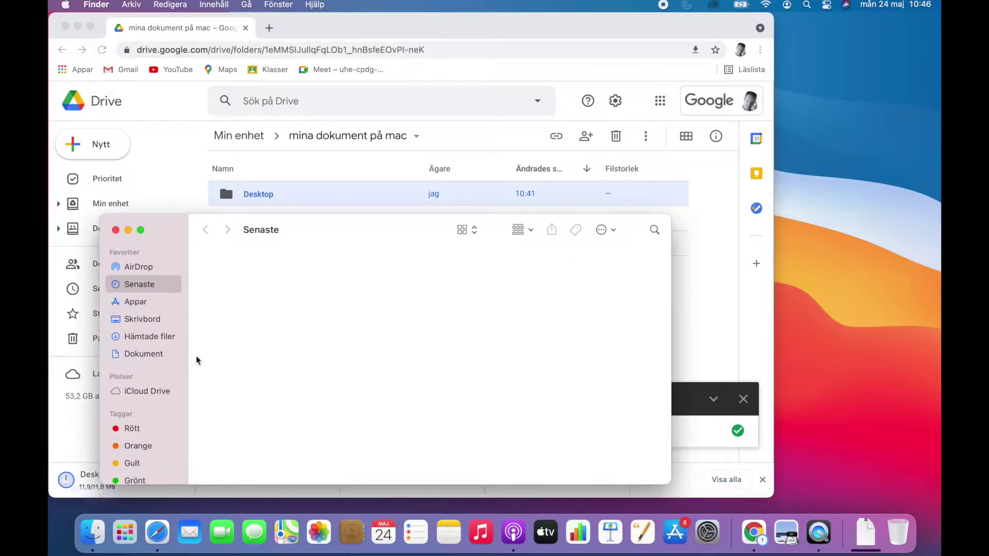
click(143, 338)
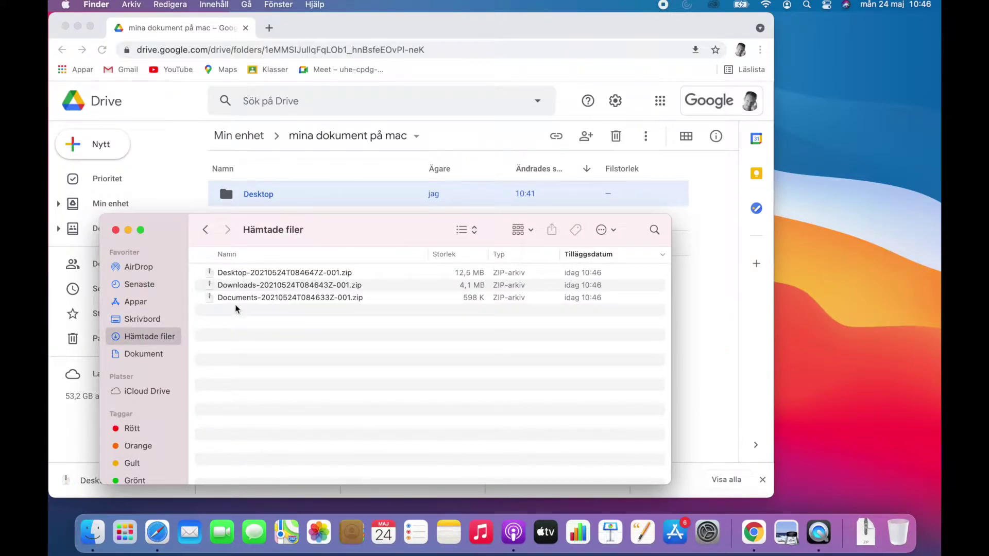
drag(176, 233, 349, 138)
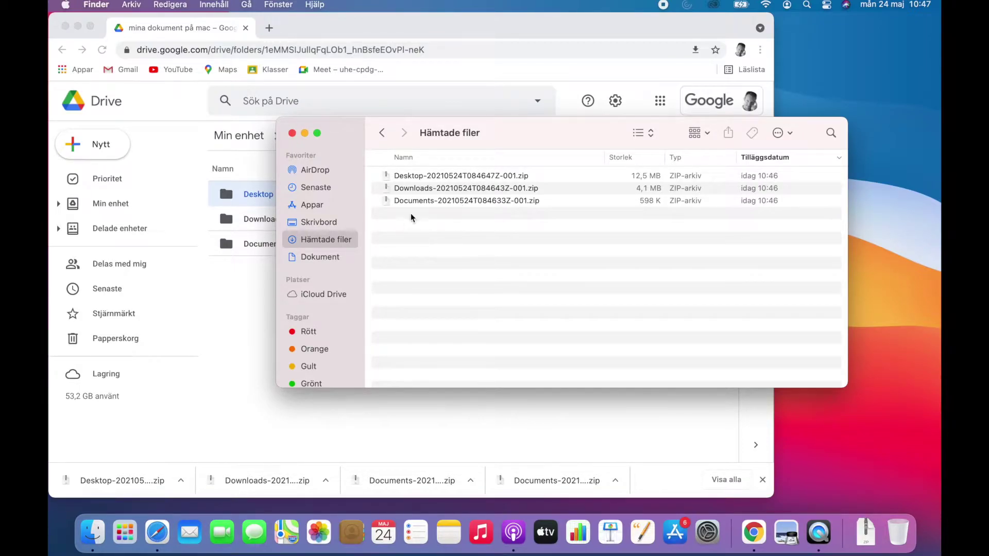
Extract the downloaded Documents, Downloads and Desktop zip archives in Hämtade filer
double_click(409, 200)
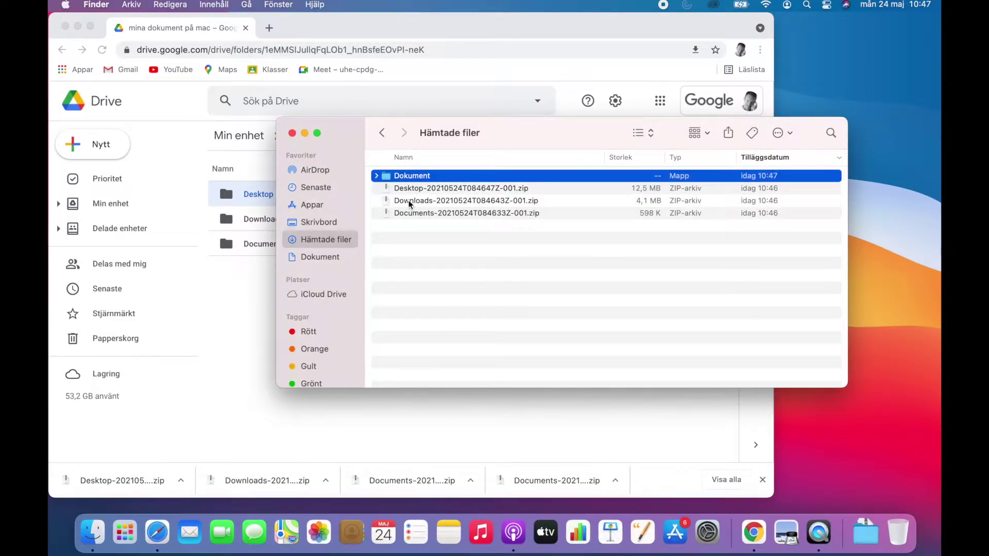
double_click(411, 201)
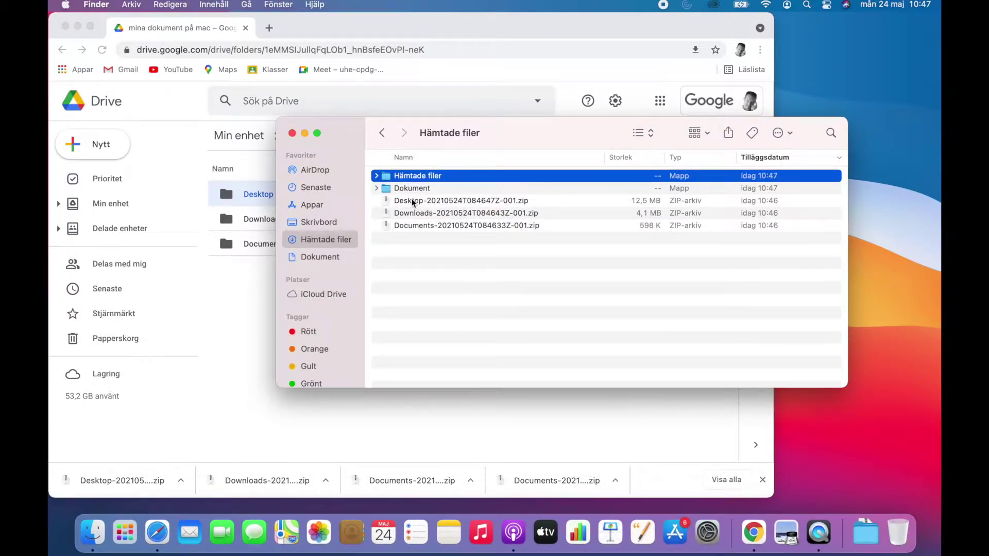
double_click(413, 201)
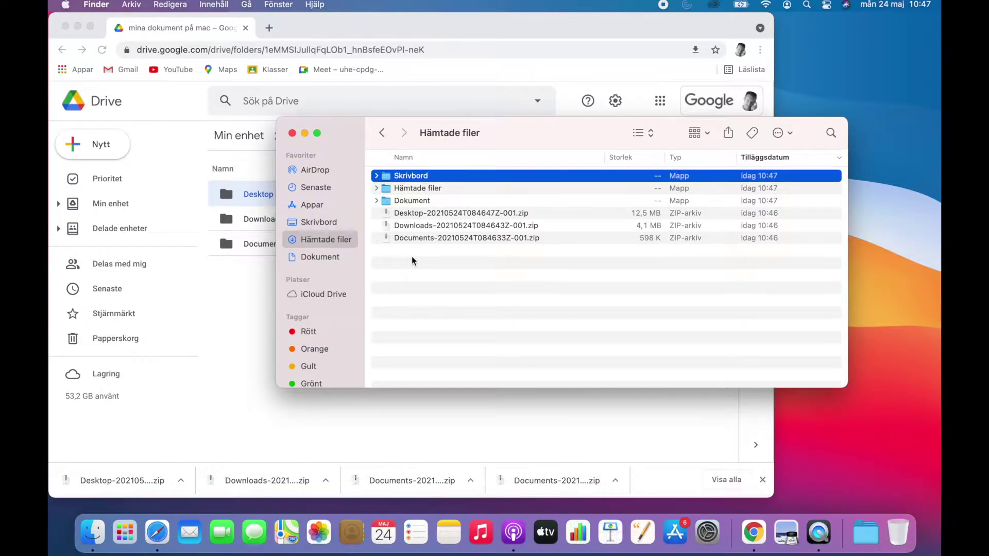
Open a second Finder window and arrange it side by side with the resized Hämtade filer window
drag(342, 125, 246, 152)
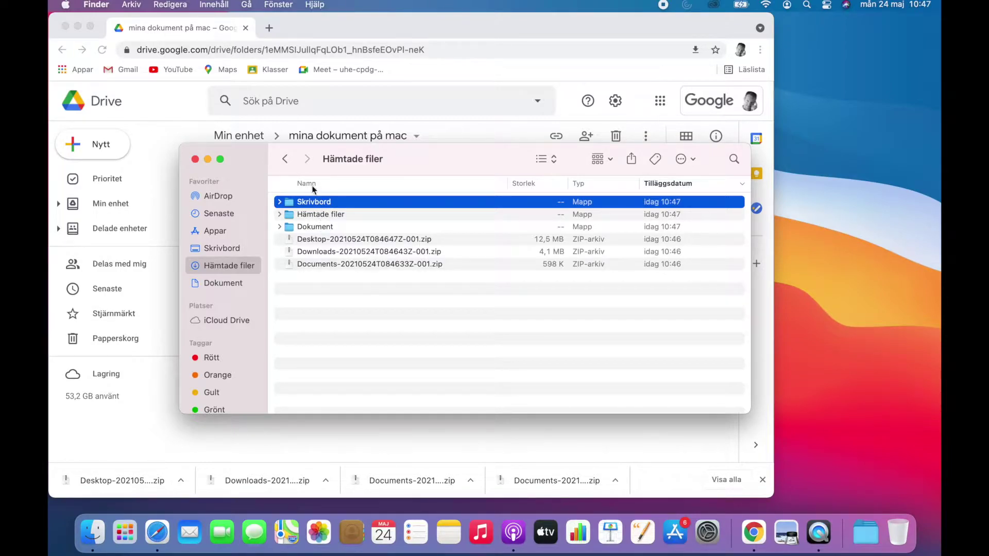
click(136, 6)
click(138, 23)
drag(375, 229, 641, 111)
drag(256, 150, 160, 158)
drag(664, 423, 498, 485)
click(690, 255)
drag(369, 361, 500, 411)
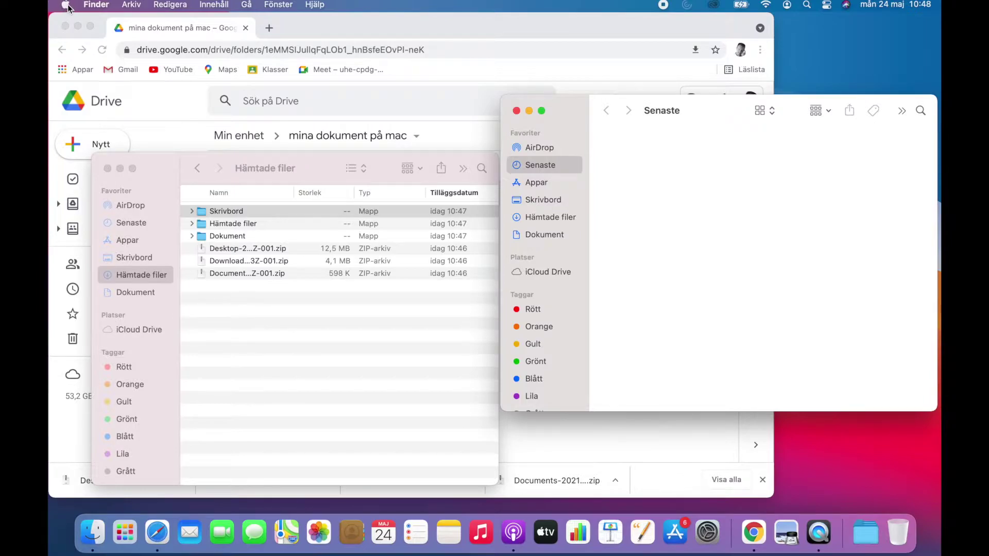
Enable the computer itself under Platser in the Finder sidebar settings and close the settings
click(96, 5)
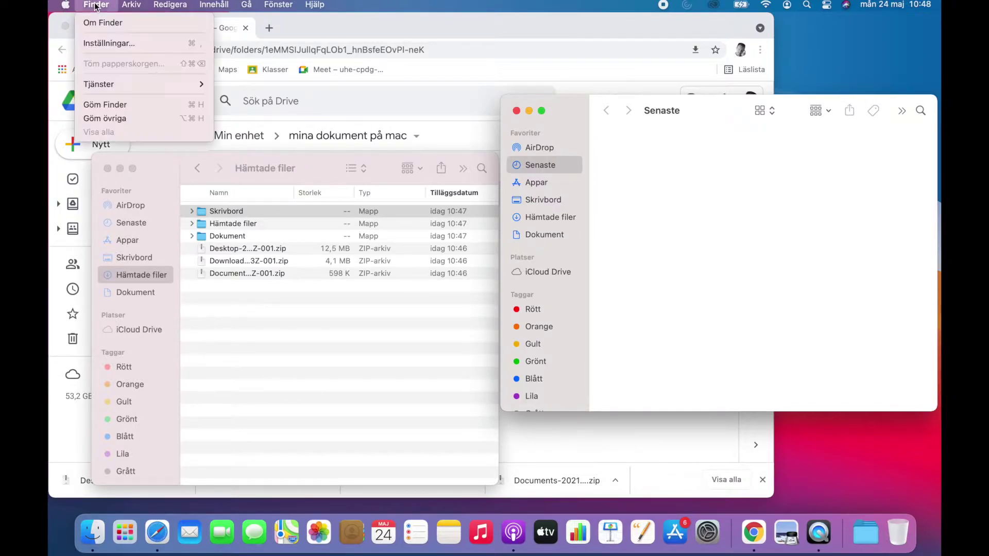
click(105, 46)
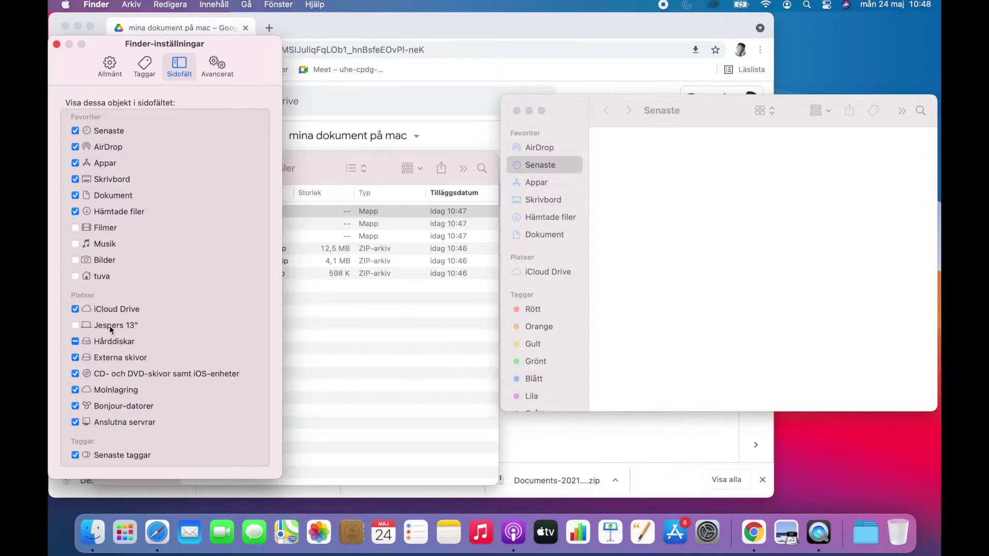
click(77, 325)
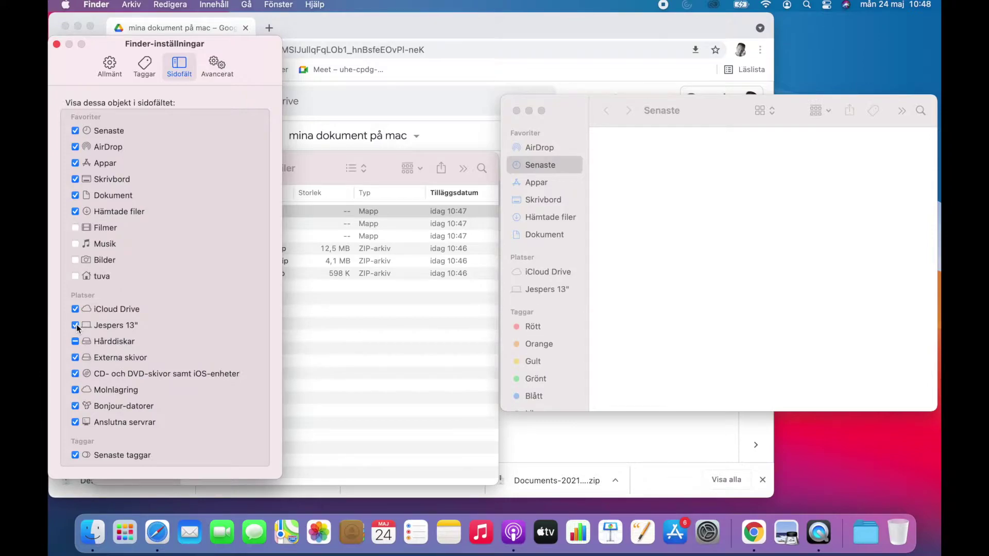
click(57, 44)
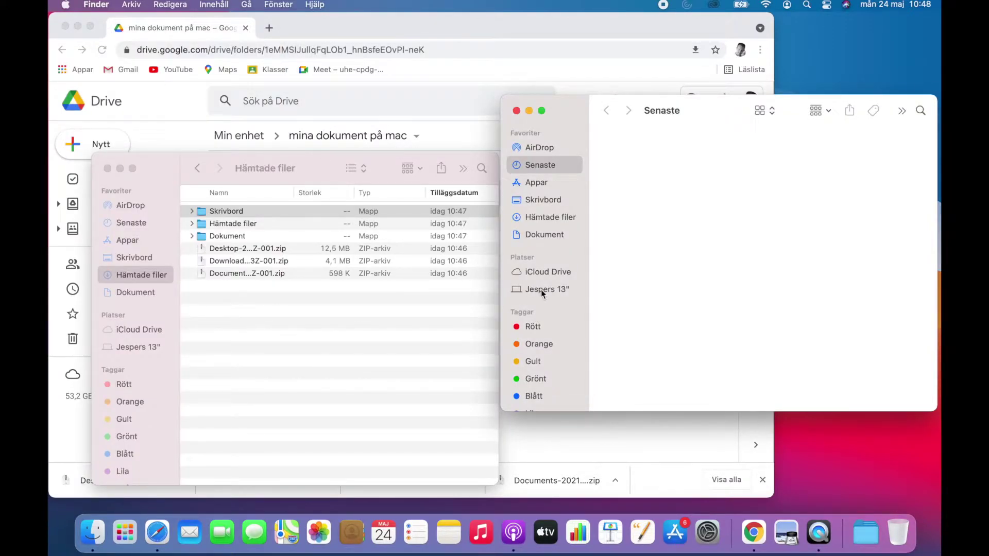
In the second Finder window, browse from the computer through Macintosh HD and Användare to the current user's home folder
click(517, 289)
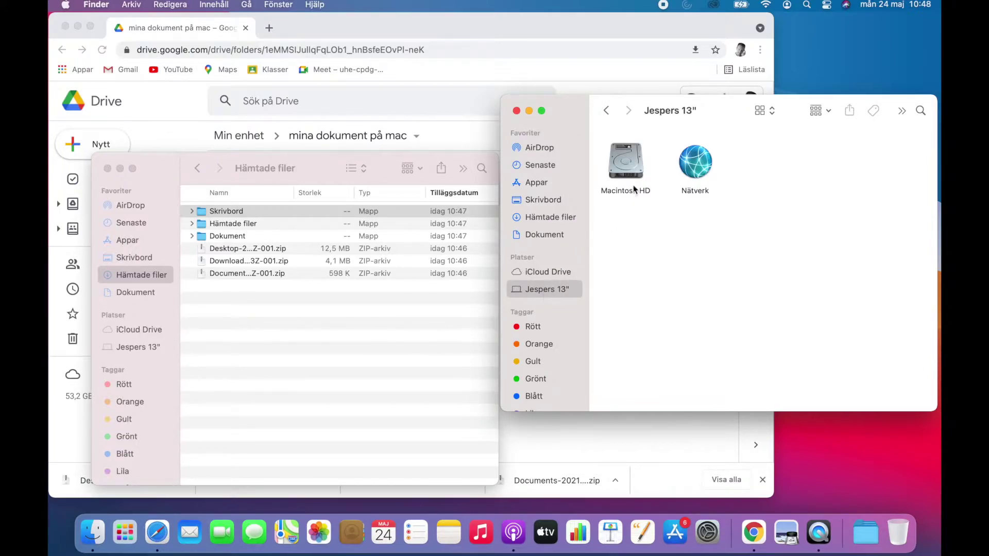
double_click(623, 165)
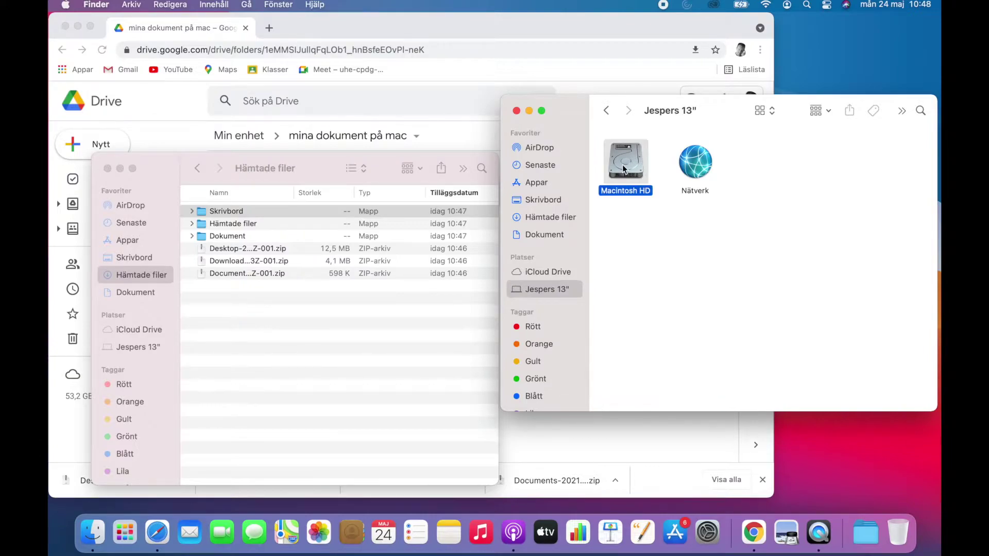
double_click(634, 162)
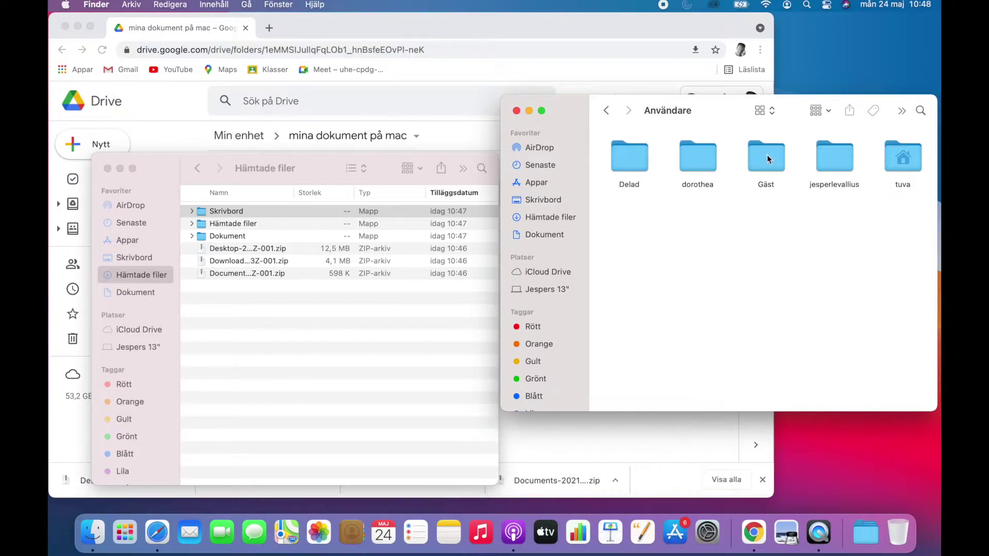
double_click(903, 159)
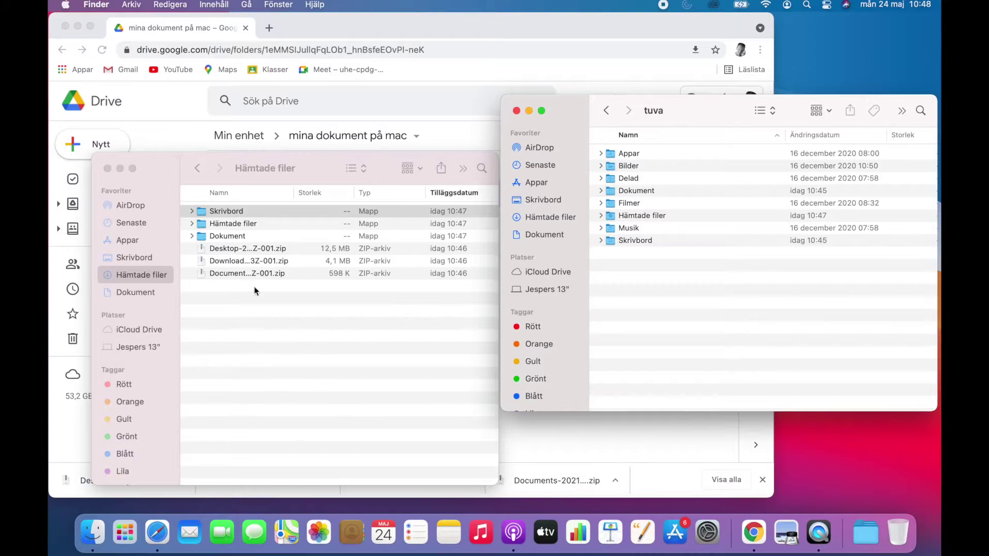
Open the extracted Skrivbord folder in one Finder window and the home folder's Skrivbord in the other
click(222, 211)
click(223, 211)
key(Escape)
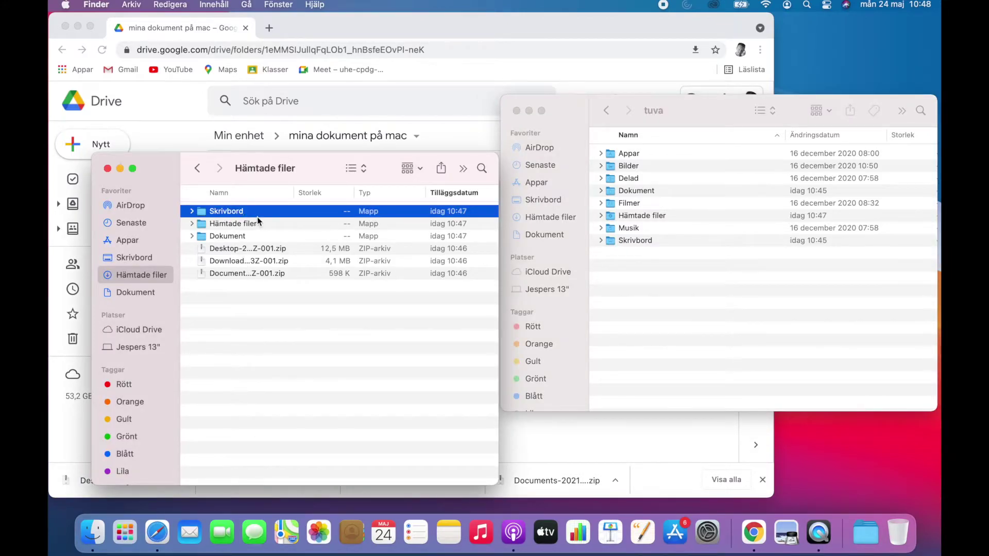
double_click(225, 211)
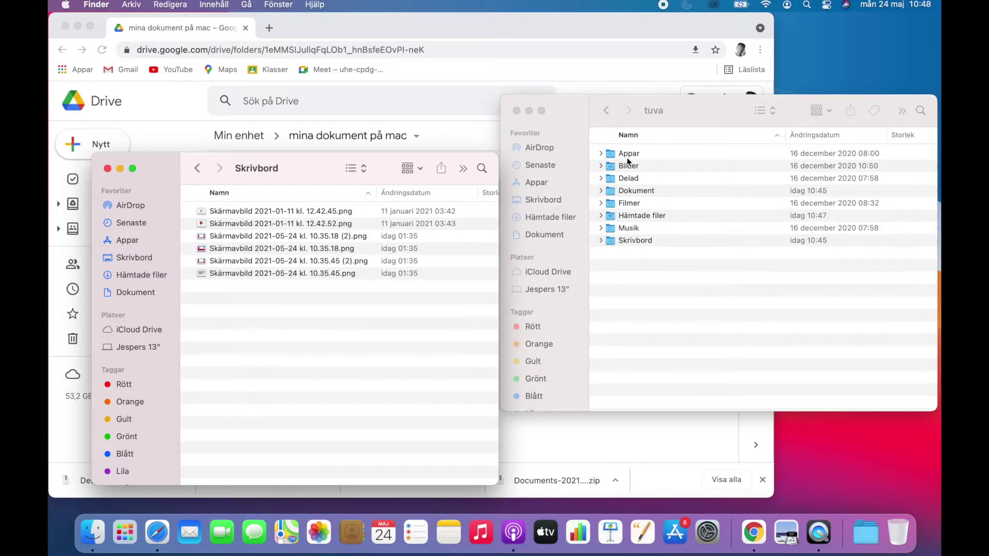
click(635, 241)
double_click(635, 241)
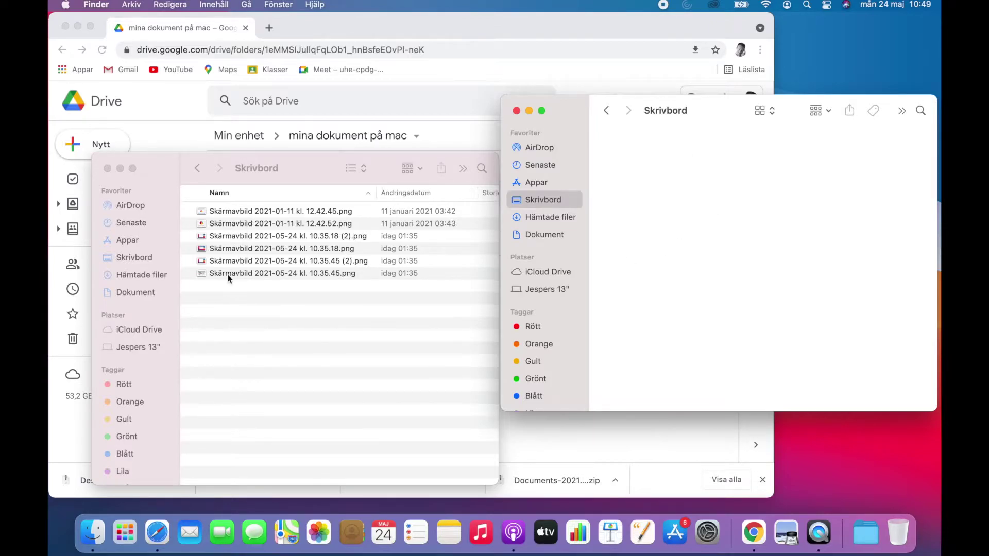
Try moving all the extracted Skrivbord screenshots into the user's own Skrivbord folder, and undo the move
click(222, 307)
drag(222, 308, 671, 222)
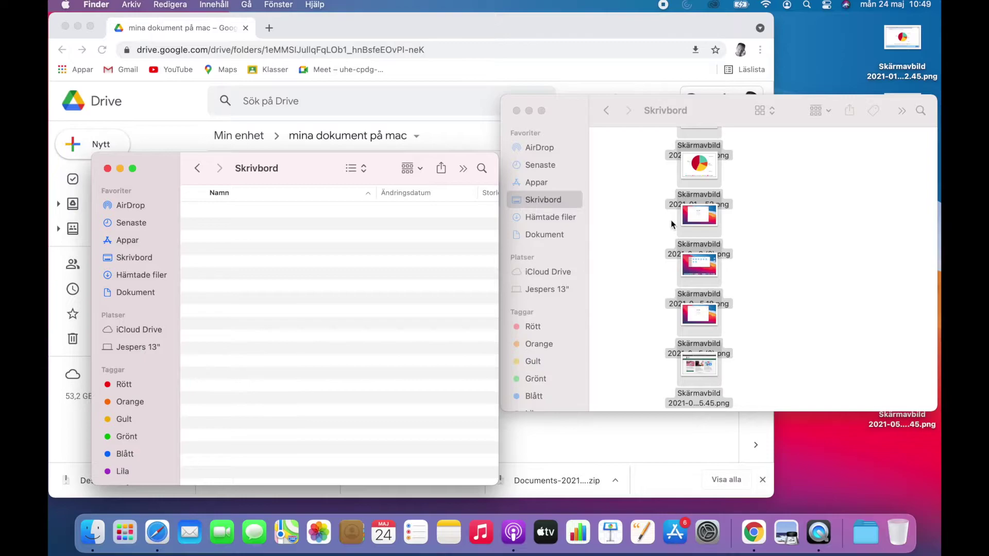
key(super+z)
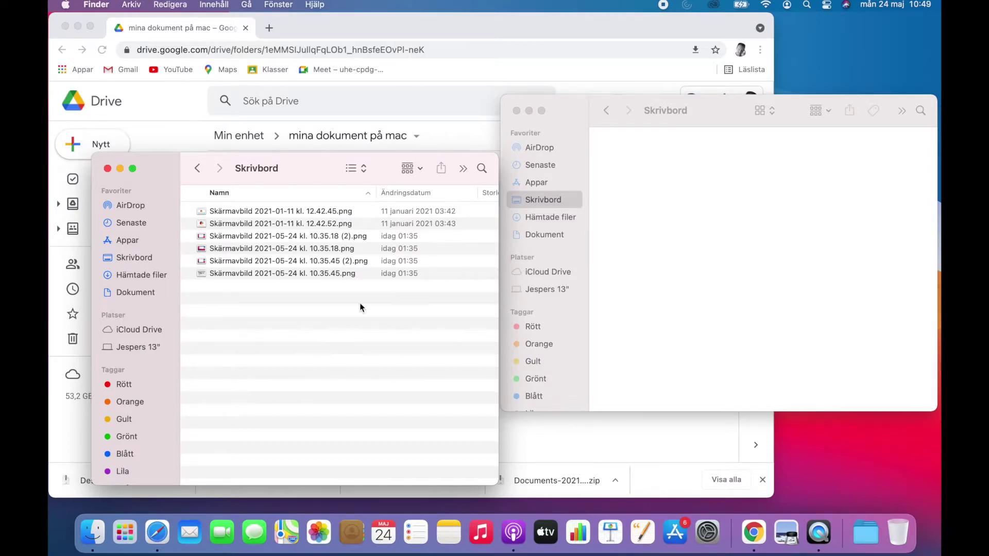
Select all files in the extracted Skrivbord folder and move them into the user's own Skrivbord folder
click(228, 211)
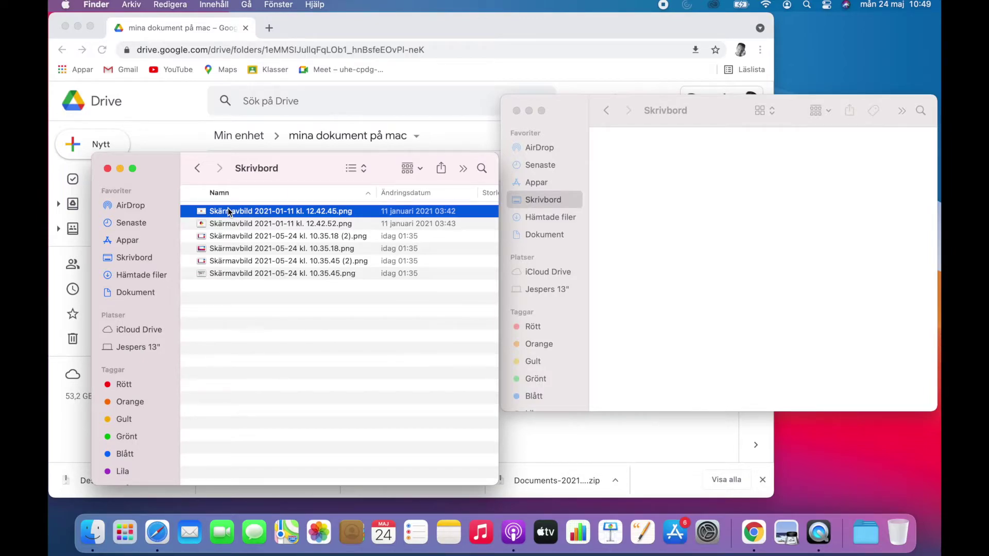
key(super+a)
drag(227, 242, 667, 238)
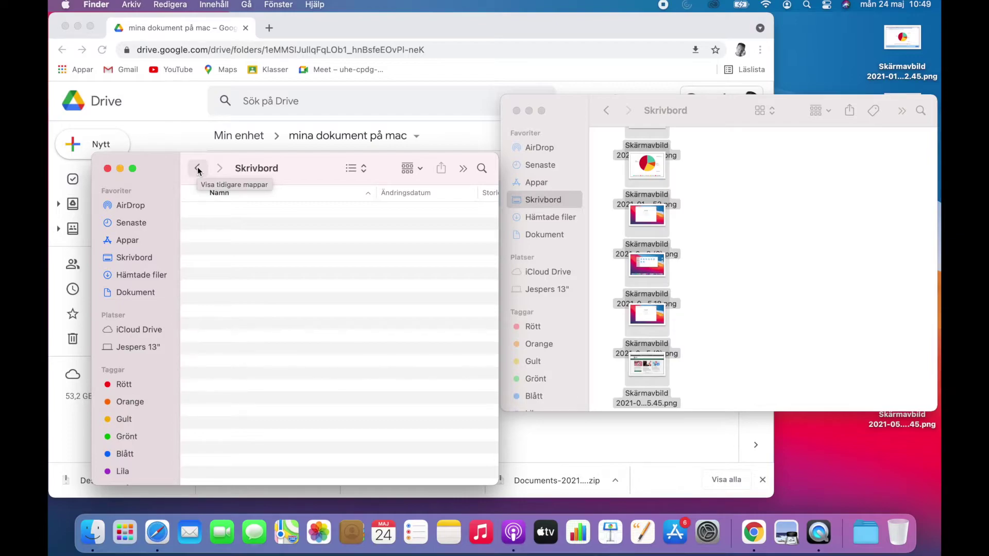
Return both Finder windows to their parent folders, and open the home folder's Hämtade filer and the extracted Hämtade filer folder
click(197, 169)
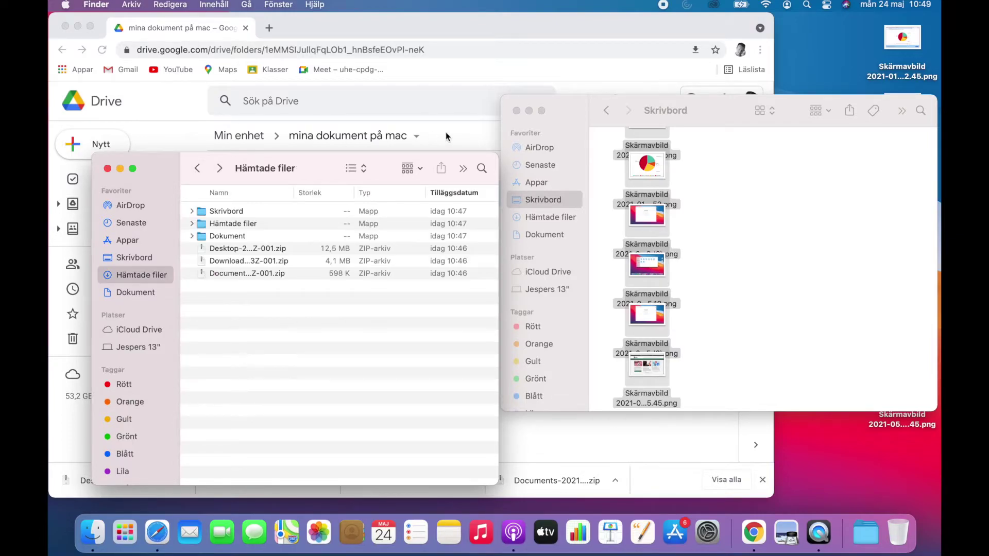
click(607, 111)
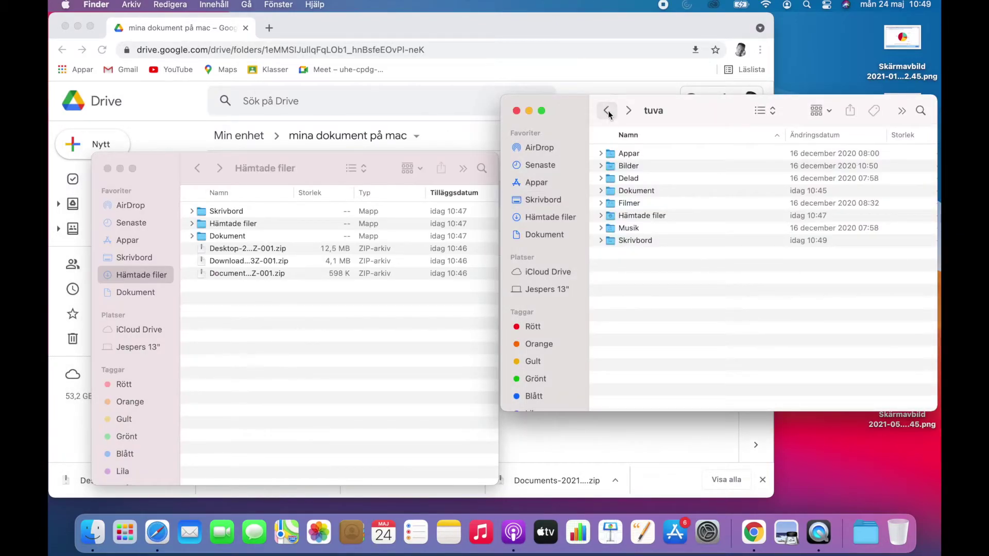
double_click(632, 215)
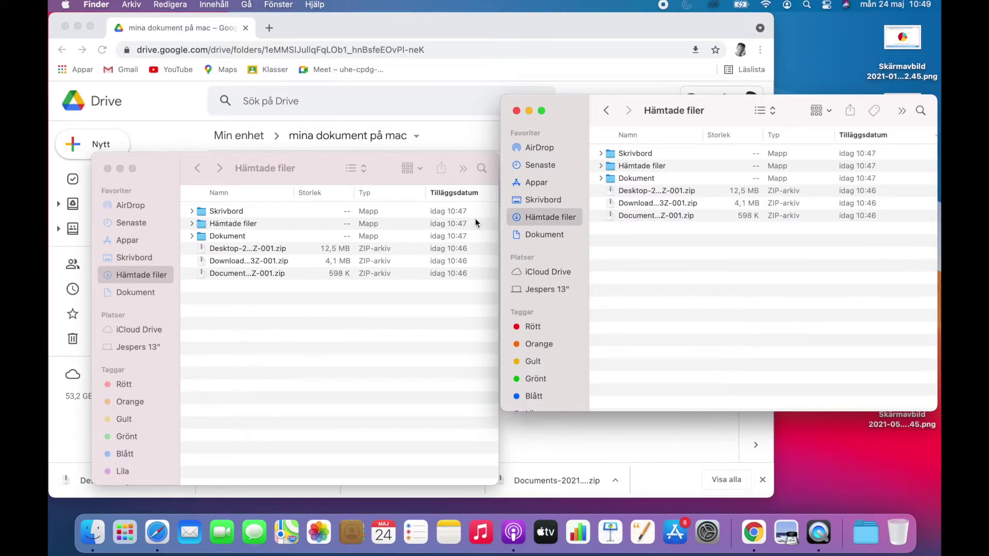
double_click(220, 225)
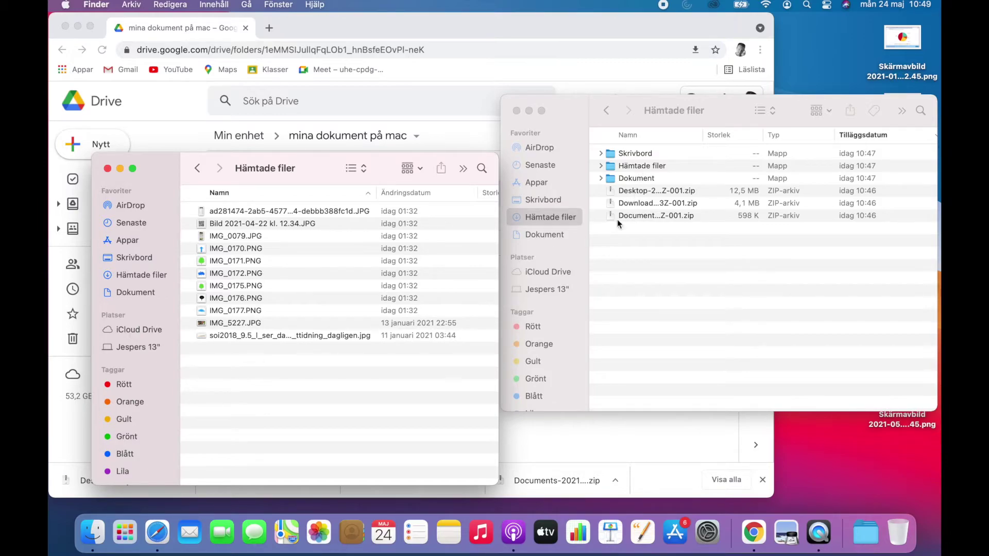
Select all files in the extracted Hämtade filer folder and move them into the user's own Hämtade filer folder
drag(238, 372, 264, 216)
click(237, 428)
key(super+a)
drag(232, 276, 669, 289)
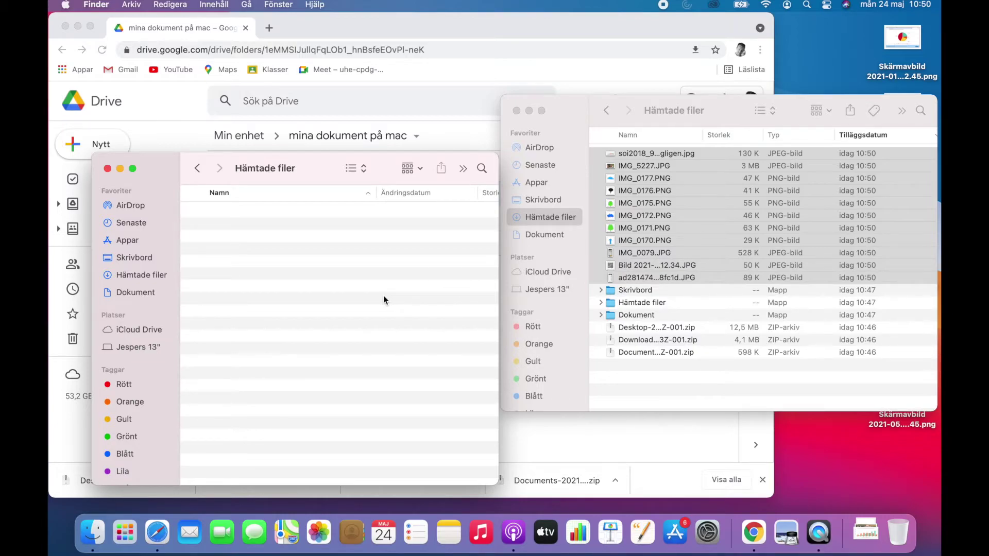
Open the home folder's Dokument in one Finder window and the extracted Dokument folder inside Hämtade filer in the other
click(198, 166)
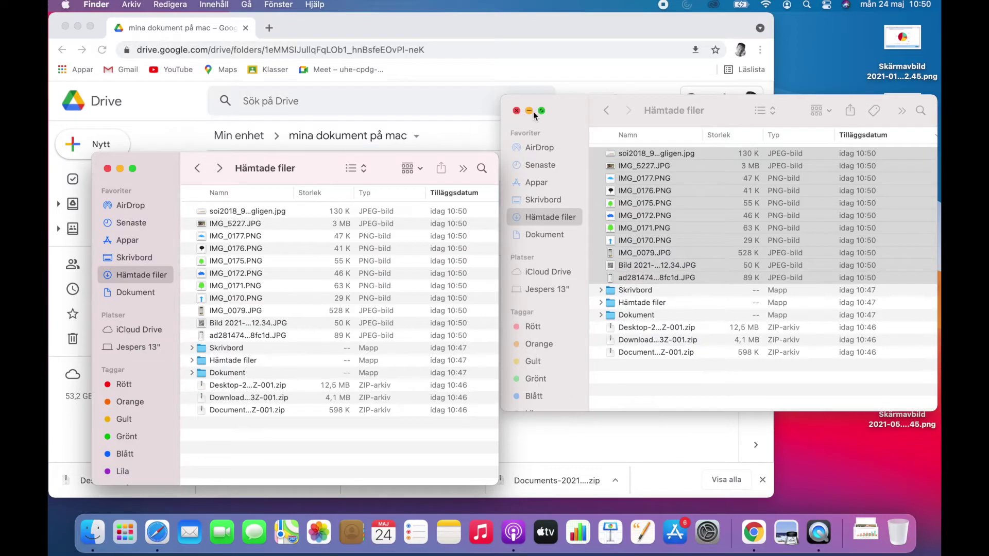
click(608, 110)
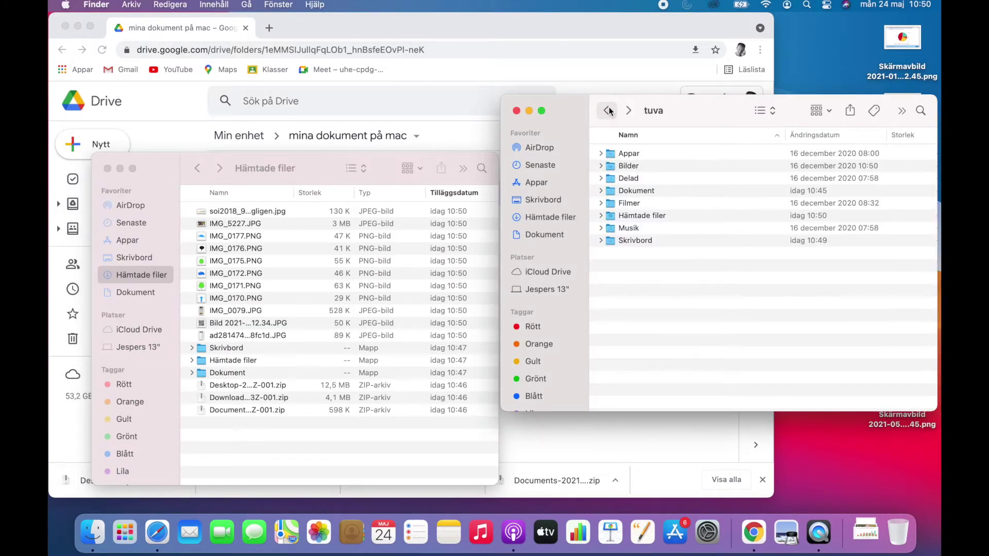
double_click(632, 193)
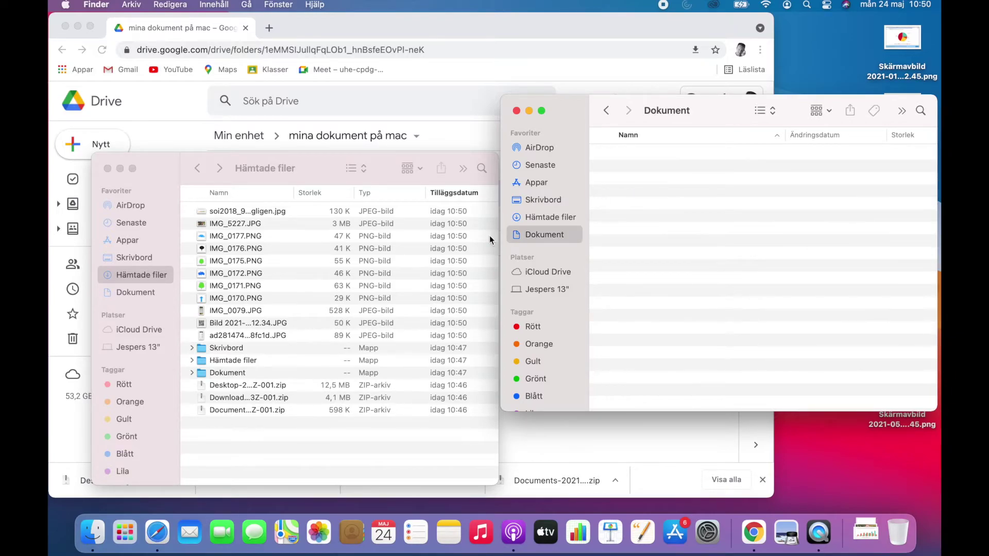
click(197, 168)
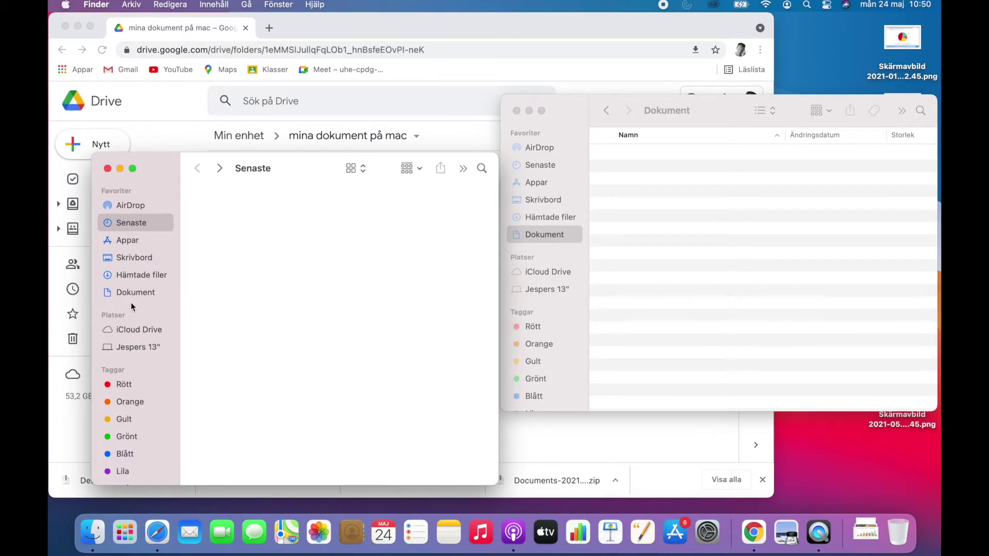
click(131, 348)
double_click(226, 222)
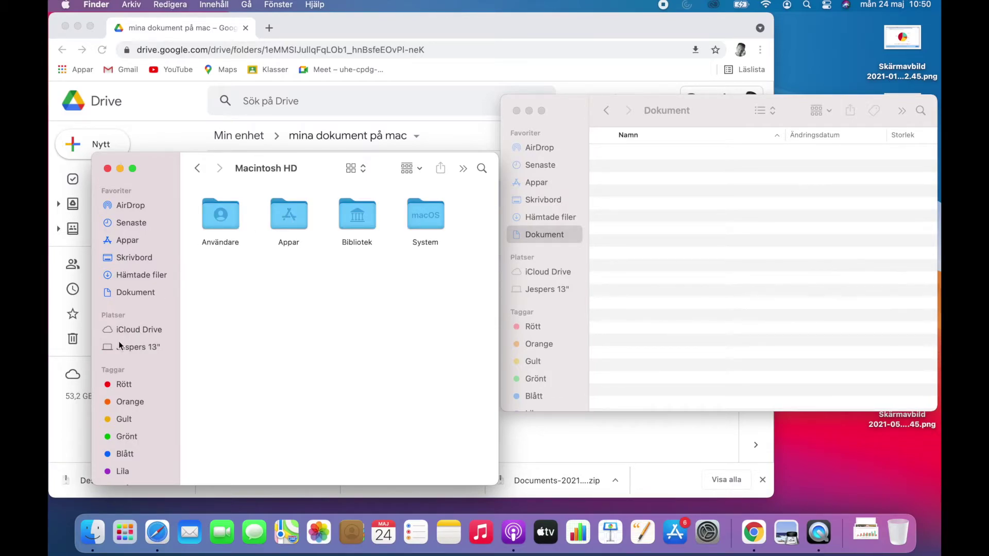
click(135, 276)
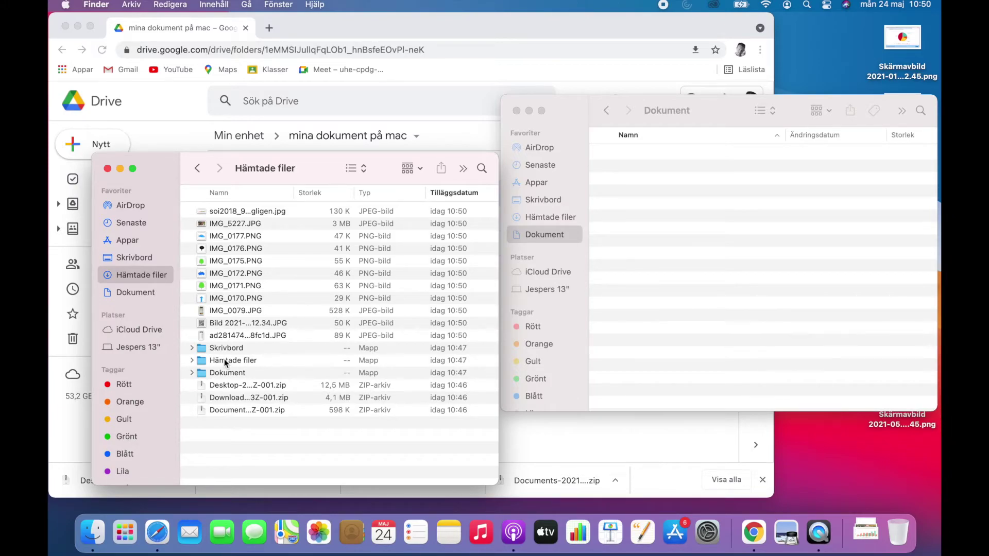
double_click(224, 372)
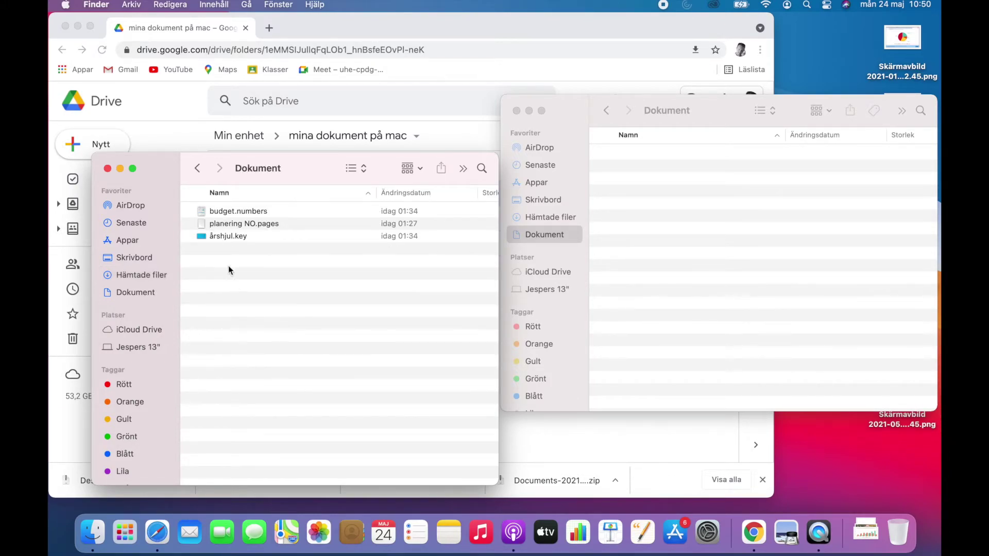
Select all files in the extracted Dokument folder and move them into the user's own Dokument folder
drag(218, 260, 245, 210)
click(257, 306)
key(super+a)
drag(248, 238, 746, 230)
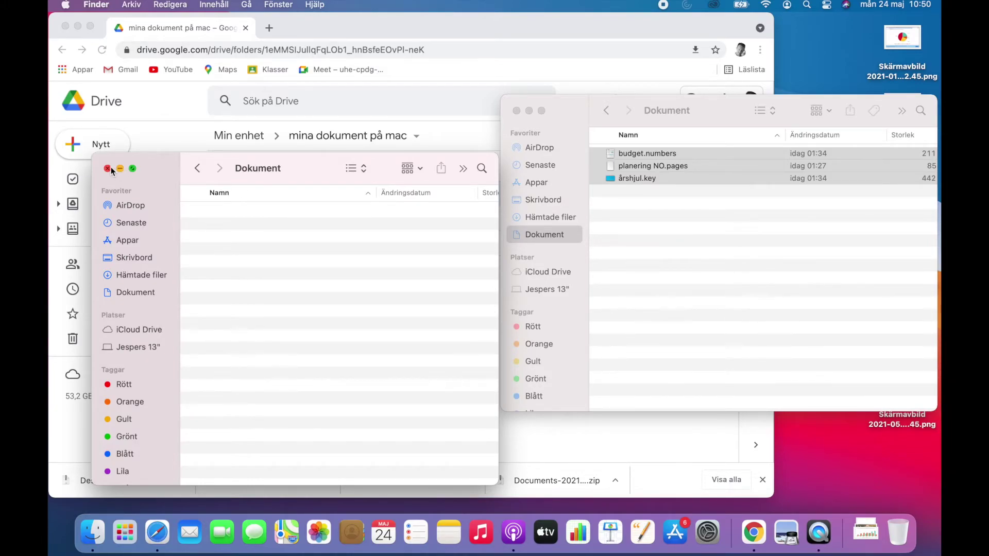
Move the extracted Skrivbord, Hämtade filer and Dokument folders and the three downloaded ZIP archives from Hämtade filer to the trash
click(133, 275)
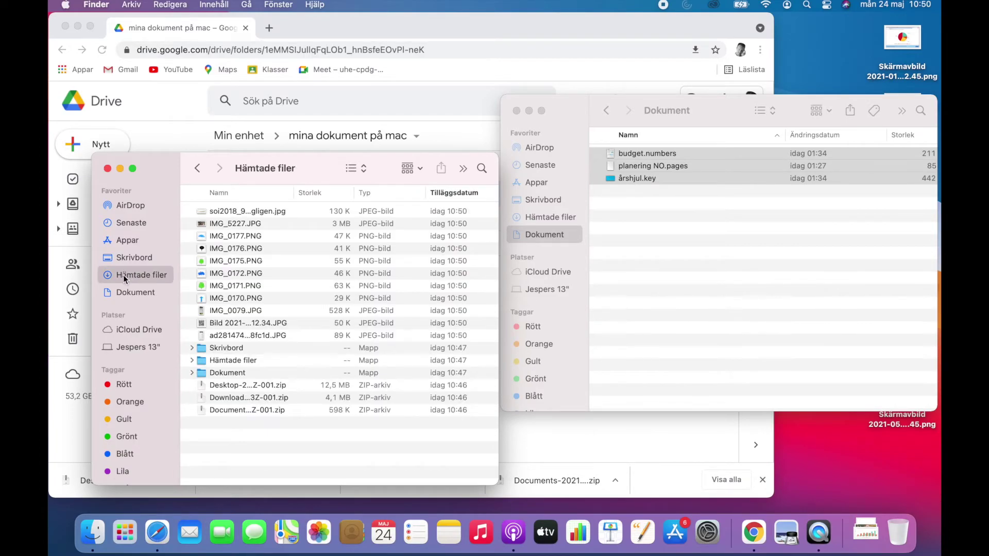
click(229, 349)
click(229, 361)
click(228, 374)
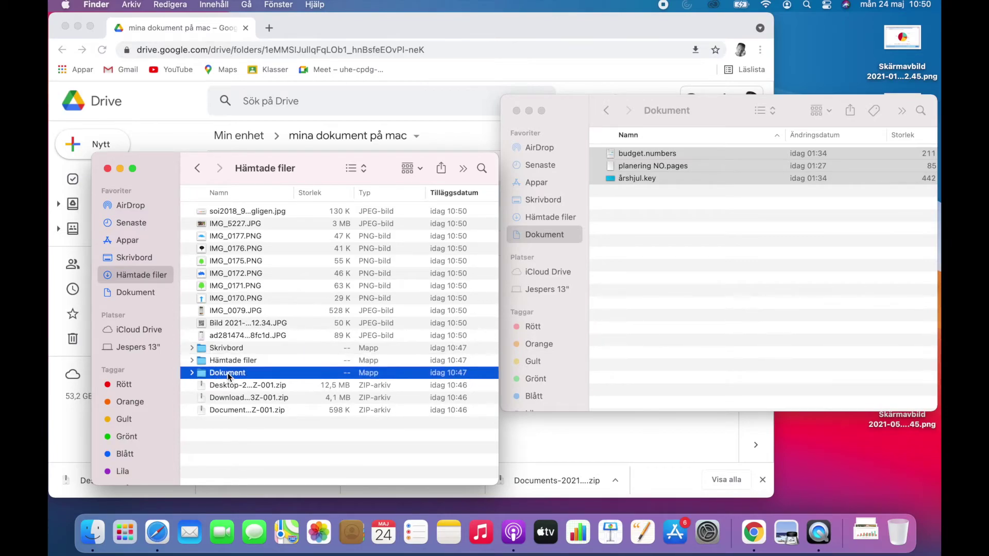
click(225, 353)
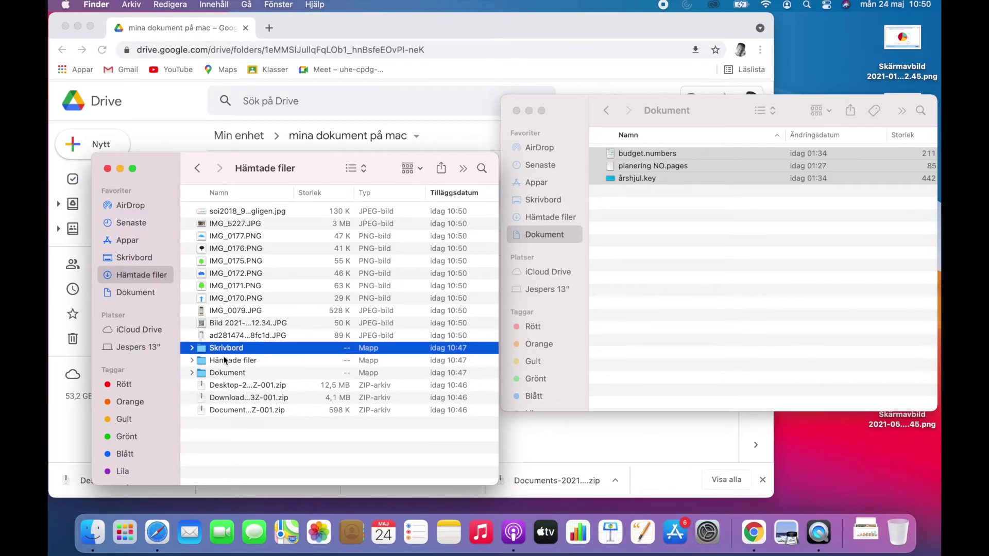
shift+click(227, 410)
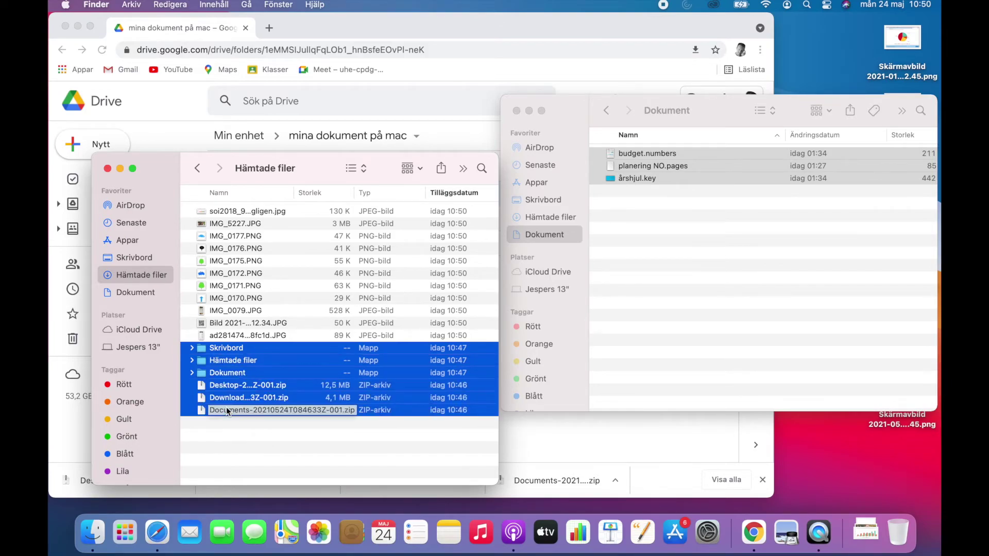
click(227, 407)
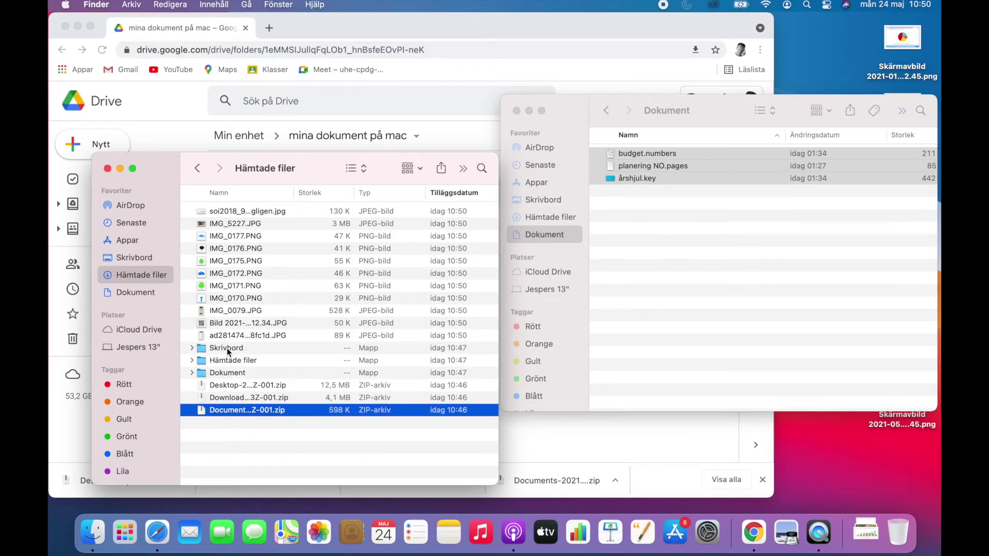
click(227, 348)
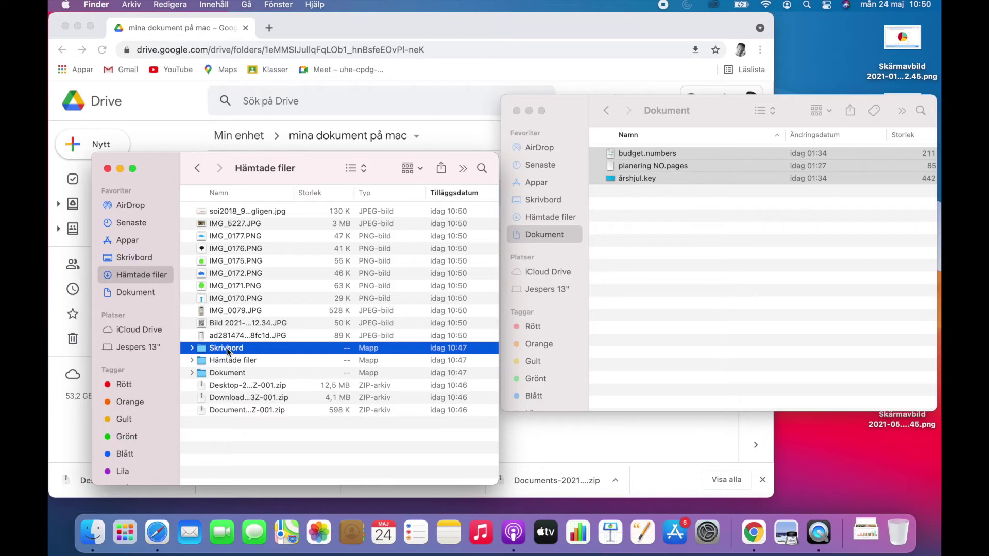
shift+click(227, 410)
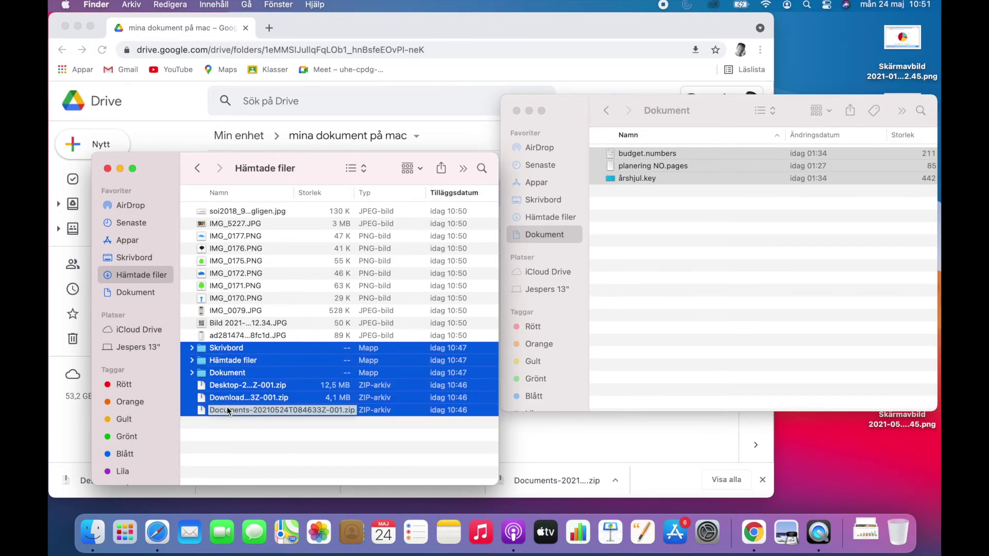
right_click(226, 378)
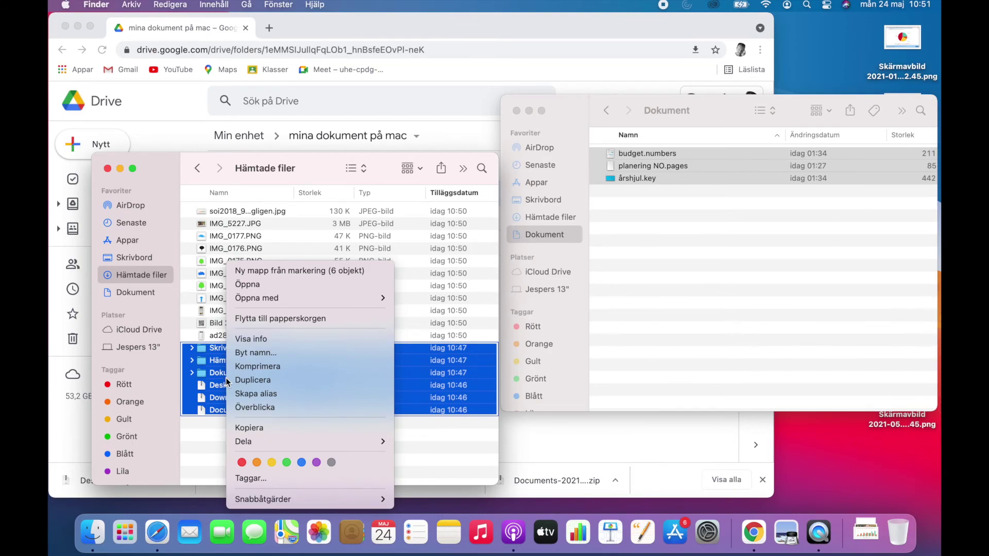
click(272, 320)
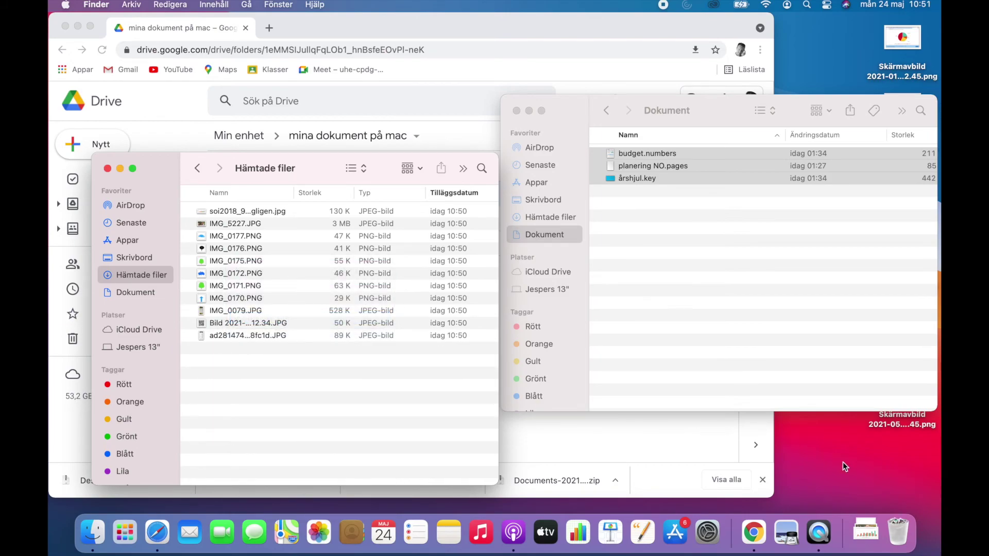
Empty the trash permanently and close the Finder window showing Dokument
right_click(897, 532)
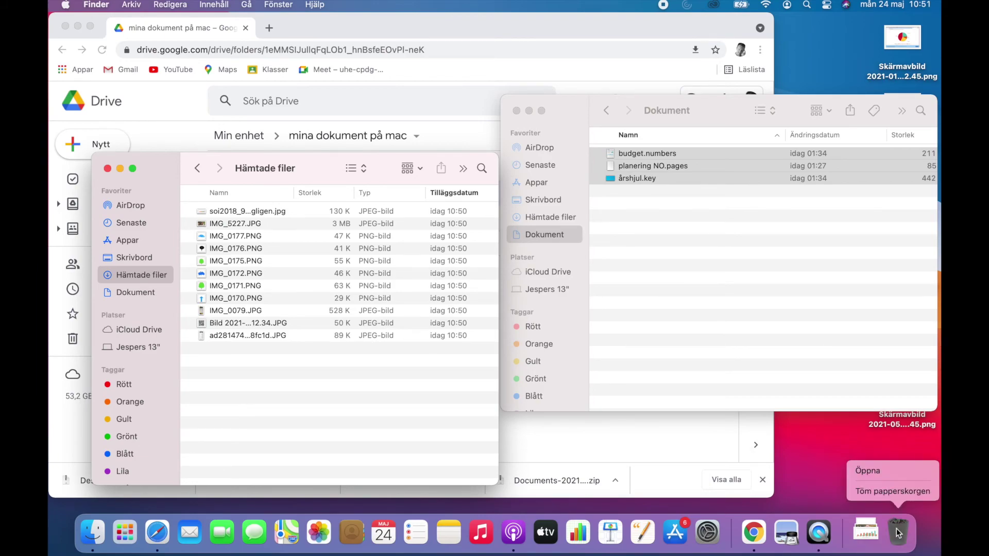
click(889, 489)
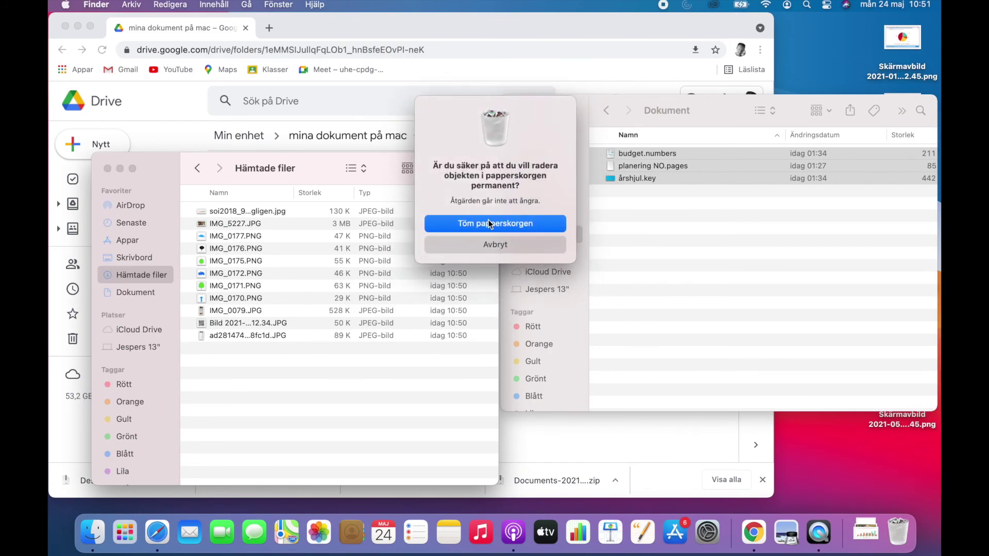
click(490, 223)
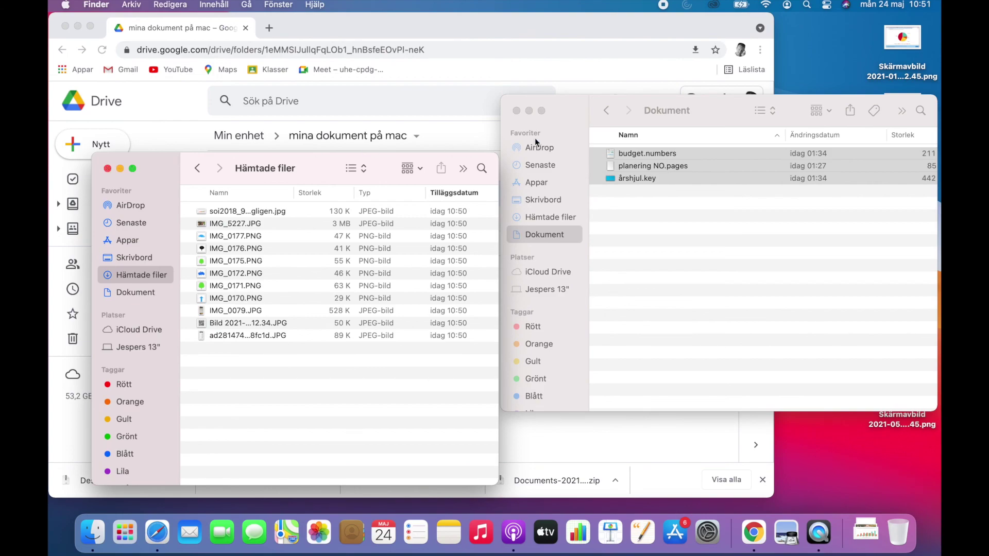
click(516, 110)
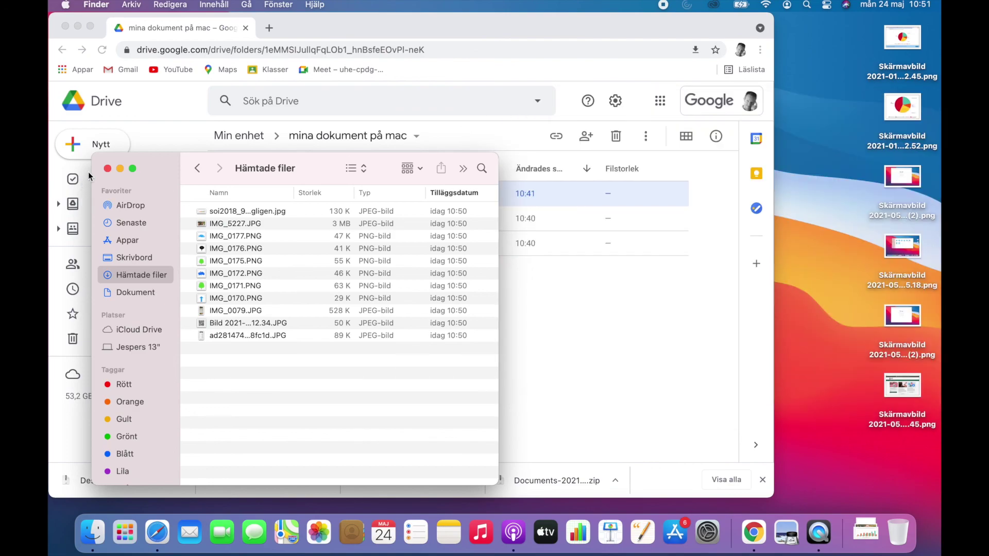